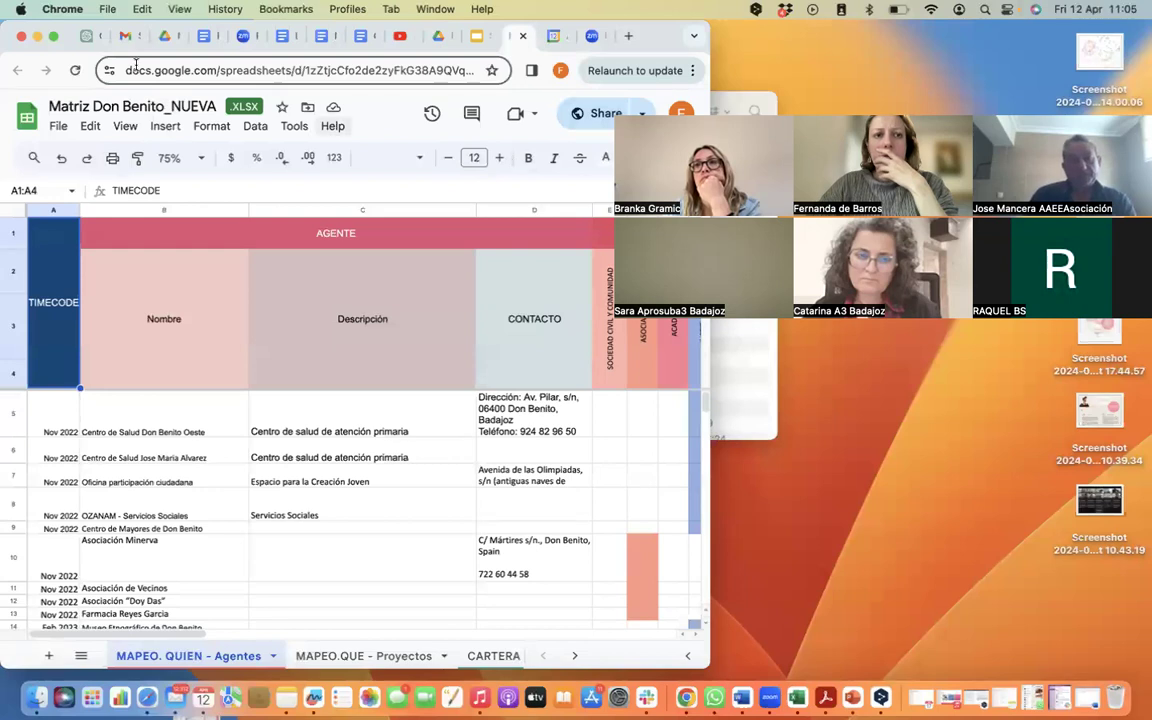
Step: Expand the Matriz Don Benito_NUEVA spreadsheet to full screen and open the INTEPRETACIÓN COLECTIVA sheet
{"action": "left_click", "coordinate": [390, 500]}
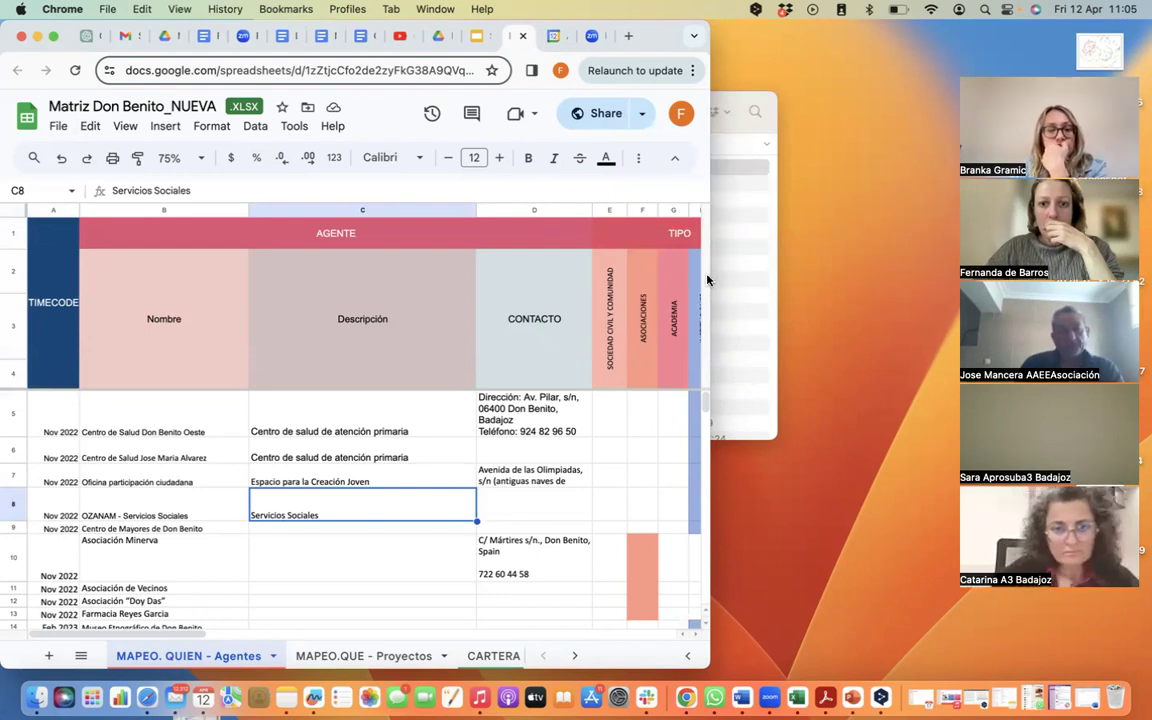
{"action": "left_click", "coordinate": [53, 36]}
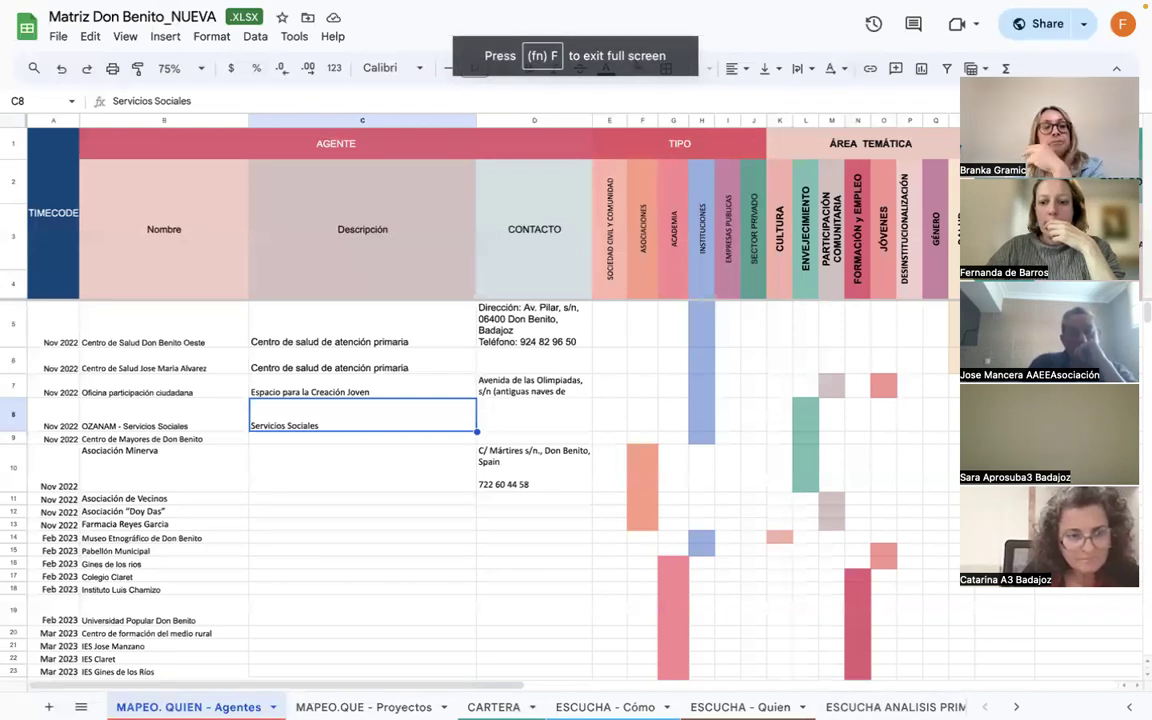
{"action": "left_click", "coordinate": [1016, 707]}
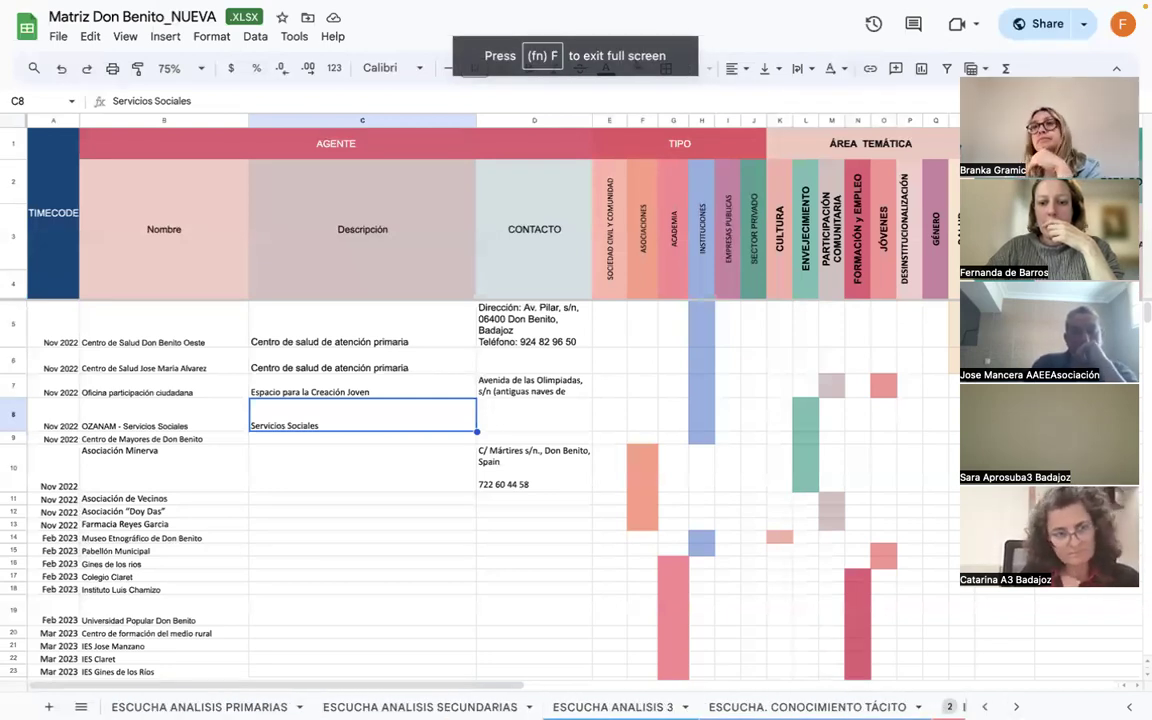
{"action": "left_click", "coordinate": [1016, 707]}
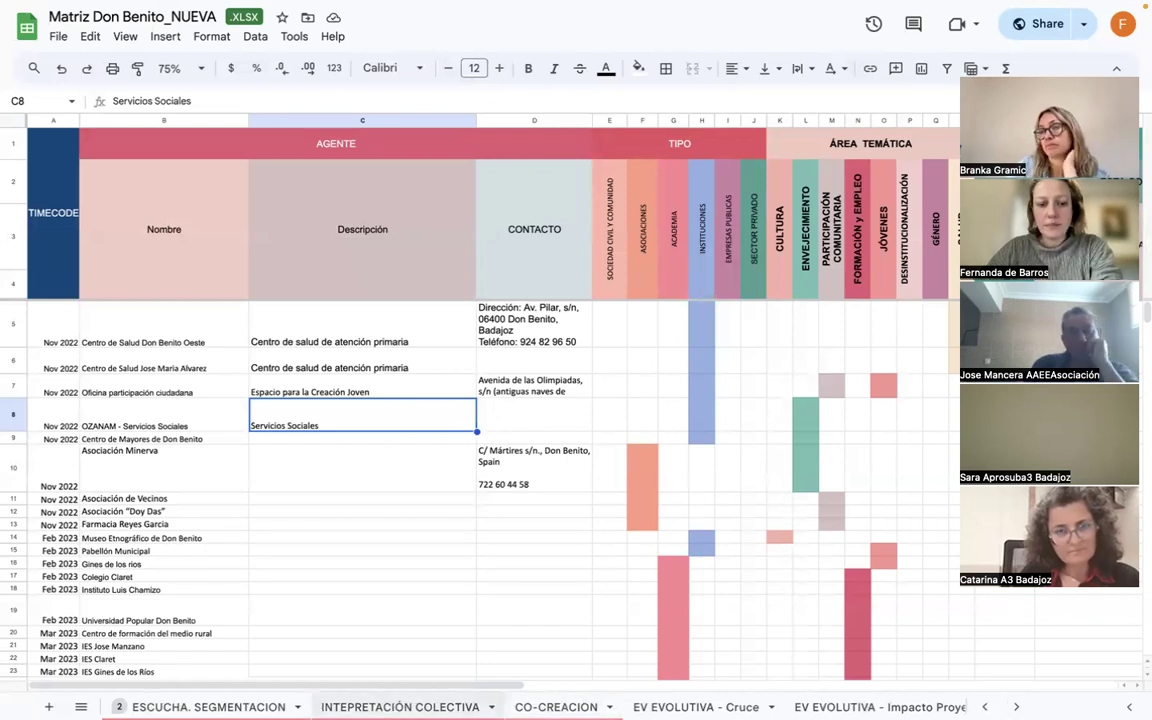
{"action": "left_click", "coordinate": [471, 705]}
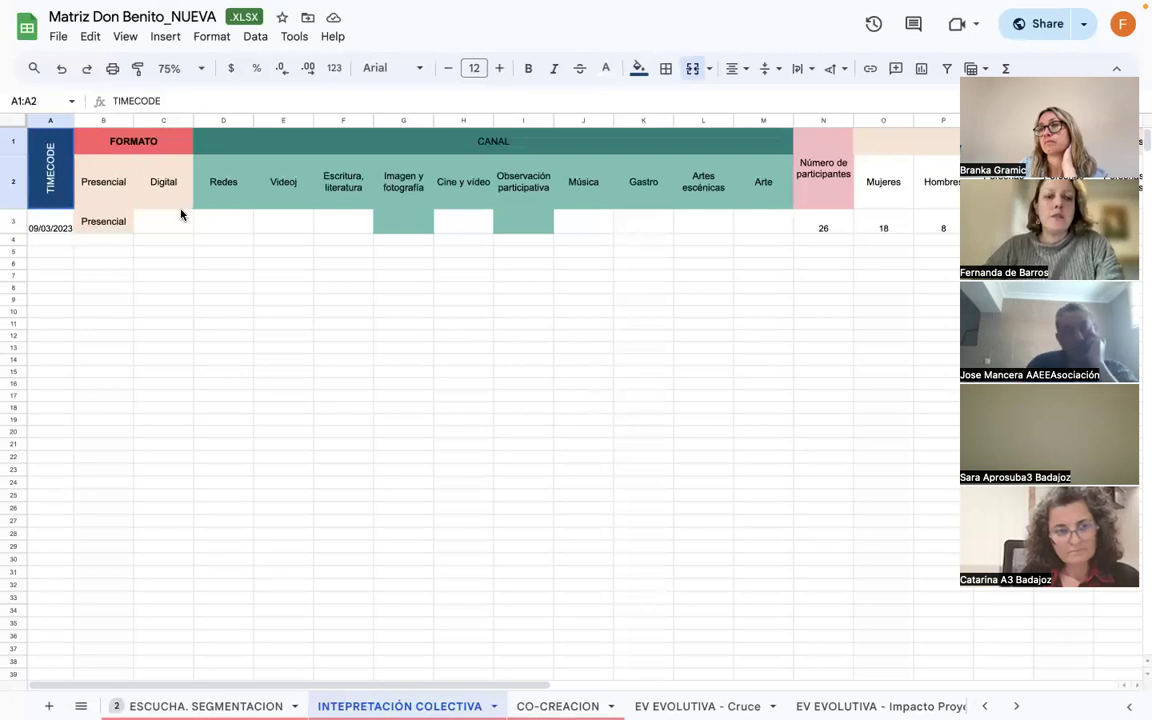
Step: Examine the FORMATO and CANAL entries of the 09/03/2023 session, including the Redes, Videoj and Imagen y fotografía cells
{"action": "left_click", "coordinate": [160, 188]}
{"action": "left_click", "coordinate": [230, 221]}
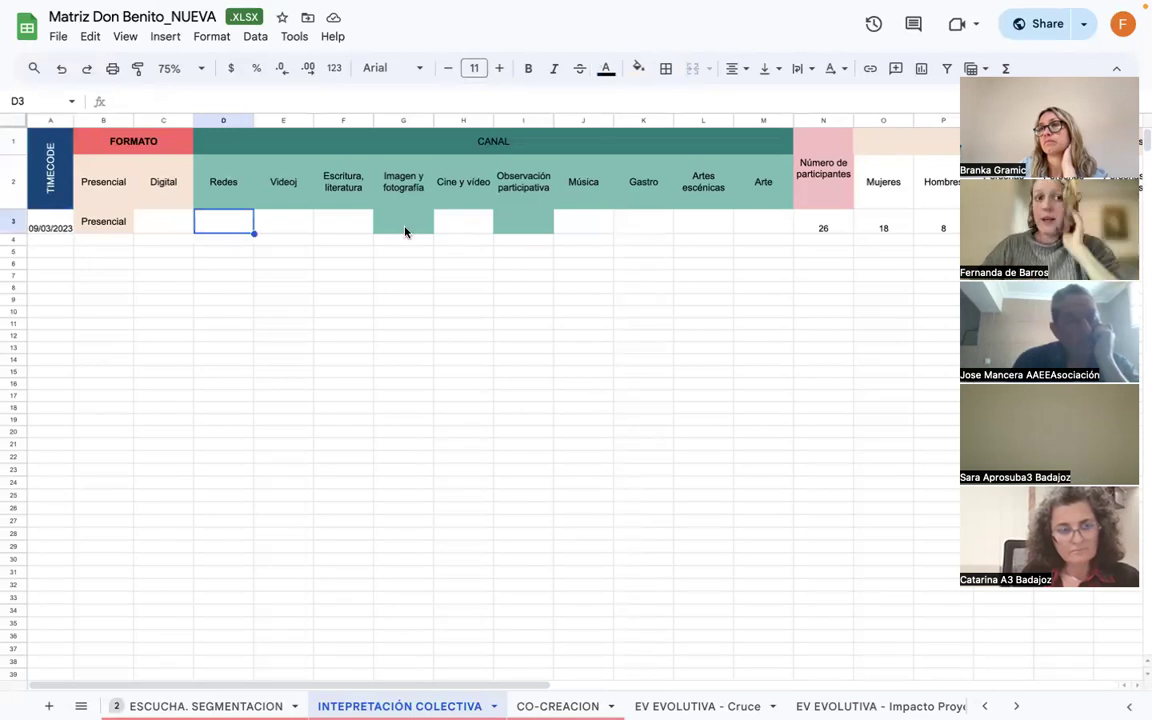
{"action": "left_click", "coordinate": [278, 216]}
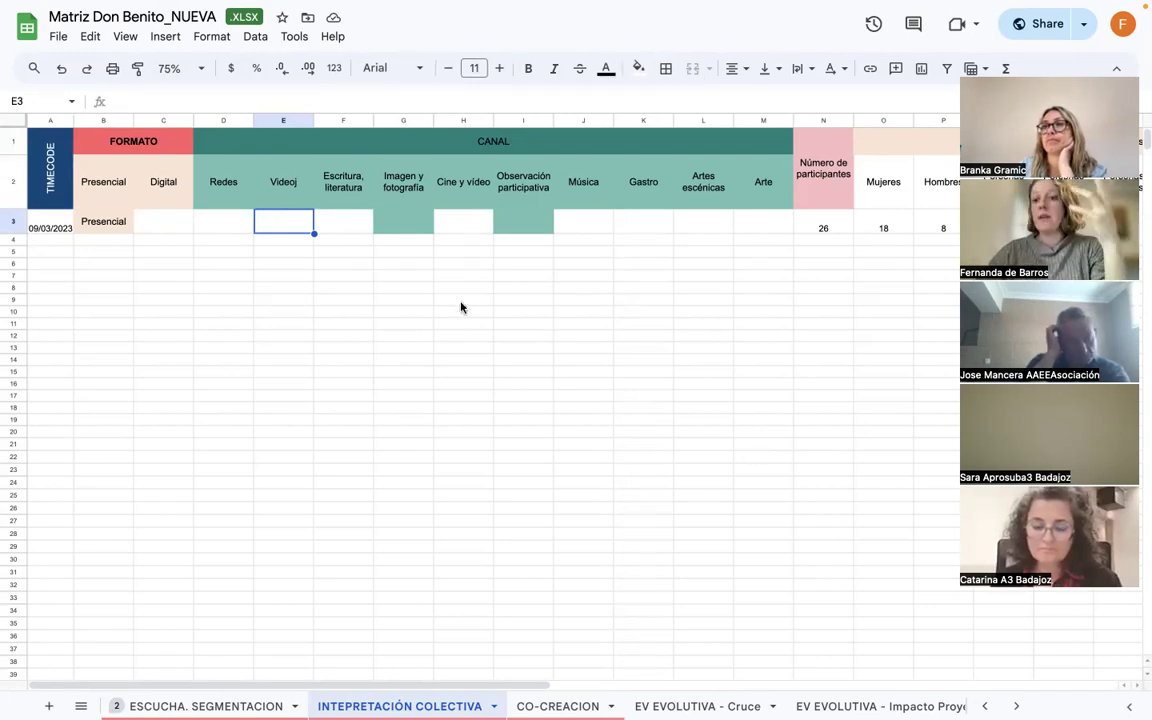
{"action": "left_click", "coordinate": [396, 231]}
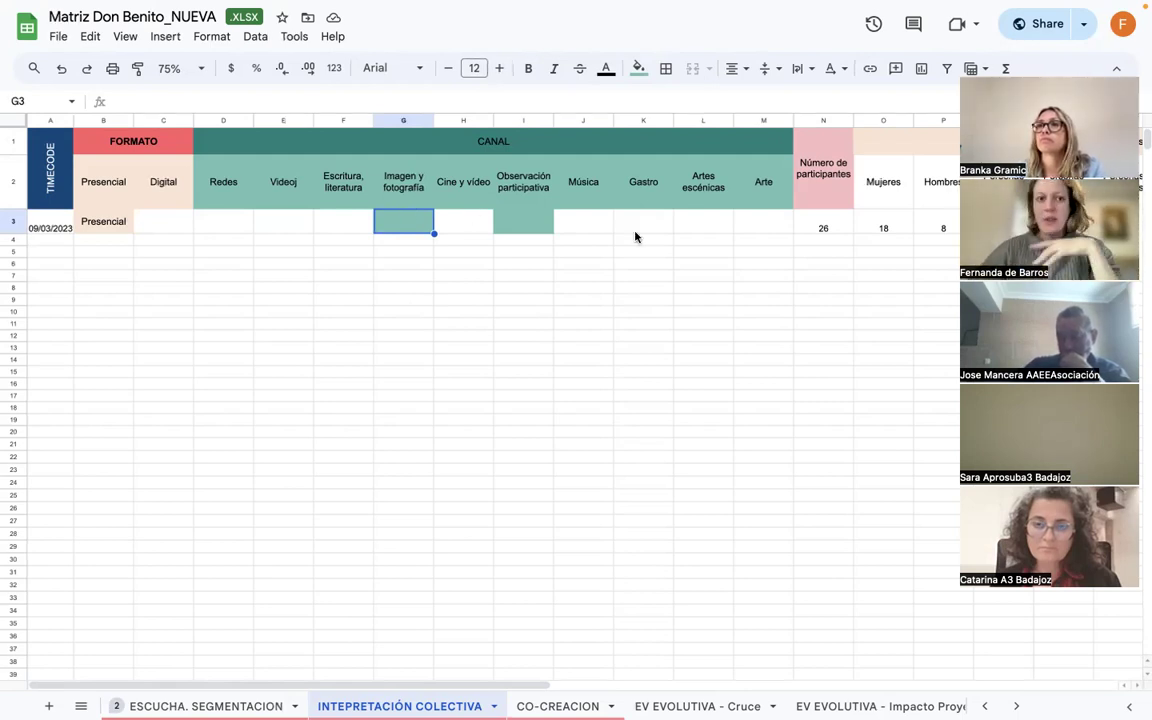
Step: Move along row 7 past the CANAL columns to bring the Diversidad asistentes columns into view
{"action": "left_click", "coordinate": [590, 280]}
{"action": "key", "text": "Right"}
{"action": "key", "text": "Right"}
{"action": "key", "text": "Right"}
{"action": "key", "text": "Right"}
{"action": "key", "text": "Right"}
{"action": "key", "text": "Right"}
{"action": "key", "text": "Right"}
{"action": "key", "text": "Right"}
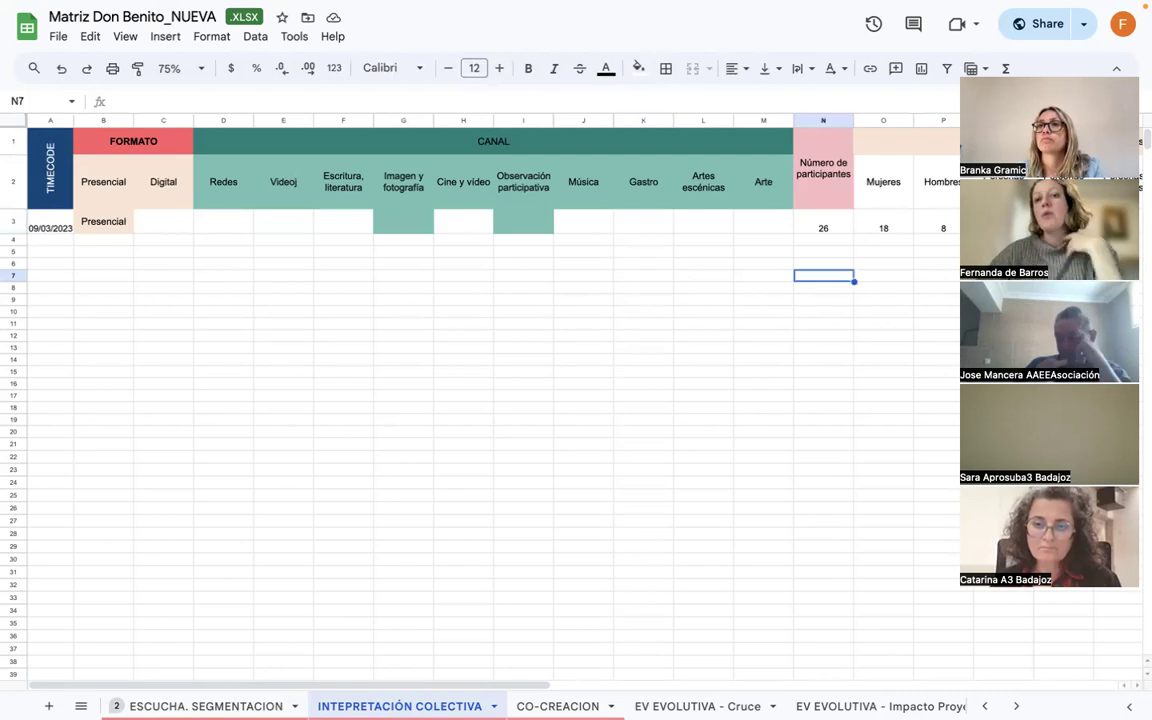
{"action": "key", "text": "Right"}
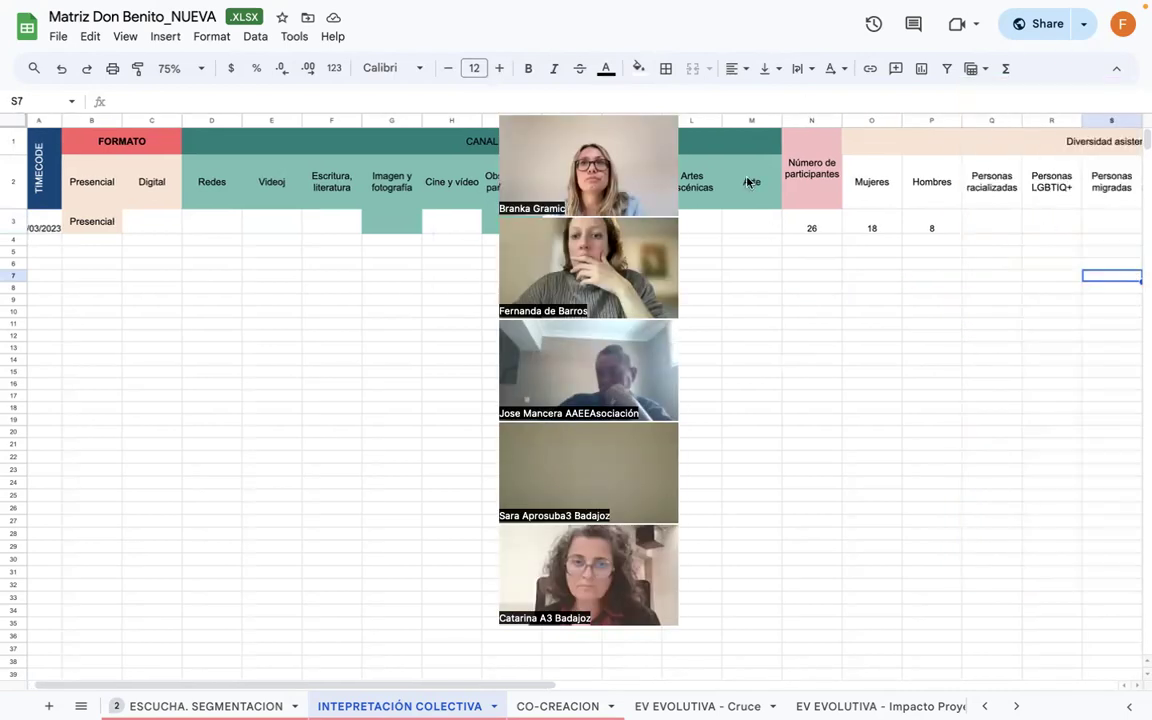
Step: Examine the session's Diversidad asistentes and Equilibrio participativo entries cell by cell along row 3
{"action": "left_click", "coordinate": [838, 231]}
{"action": "key", "text": "Right"}
{"action": "key", "text": "Right"}
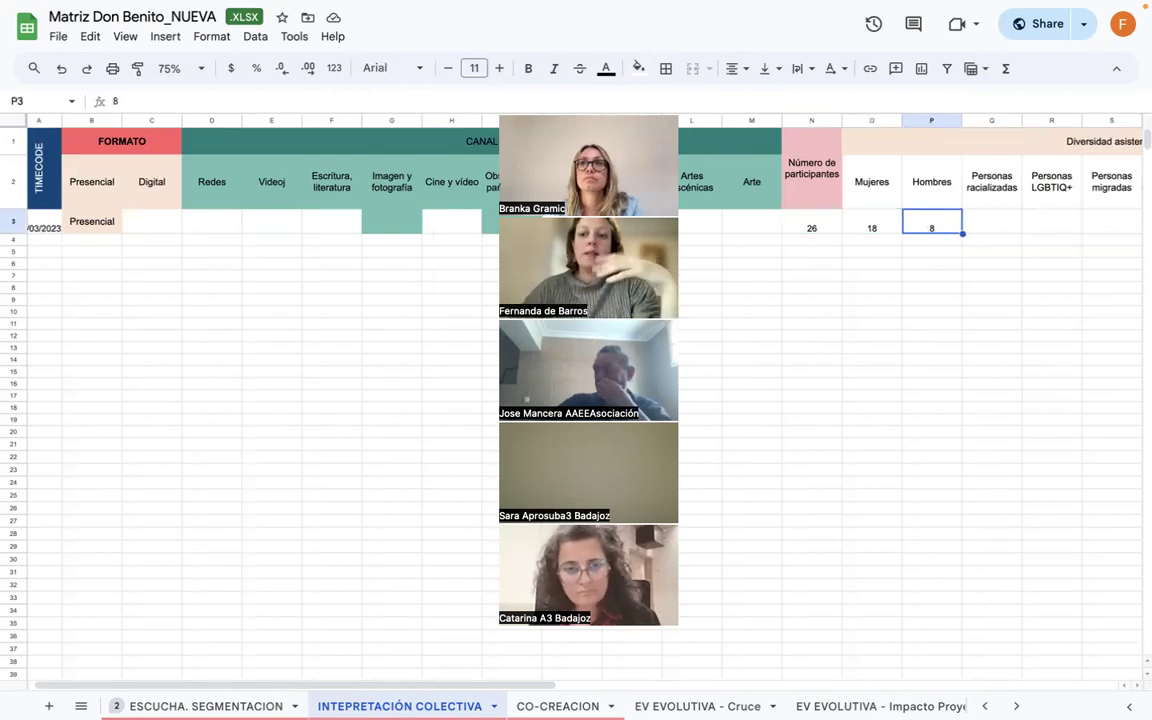
{"action": "key", "text": "Right"}
{"action": "key", "text": "Right"}
{"action": "key", "text": "Right"}
{"action": "key", "text": "Right"}
{"action": "key", "text": "Right"}
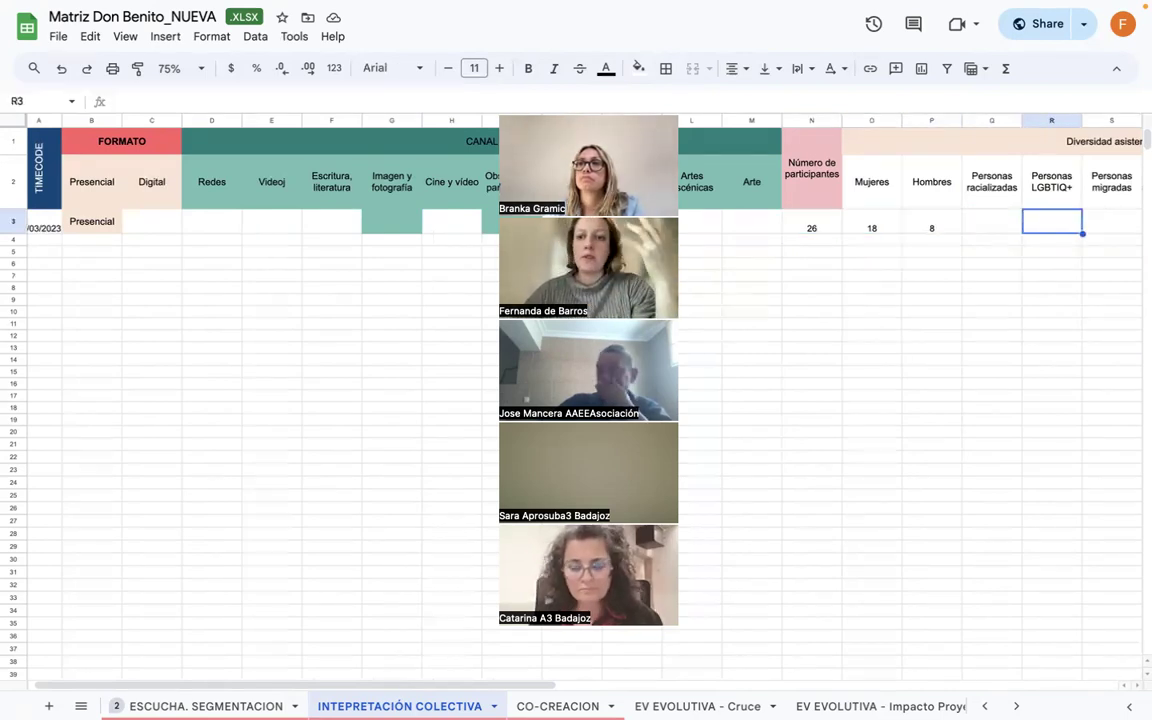
{"action": "key", "text": "Right"}
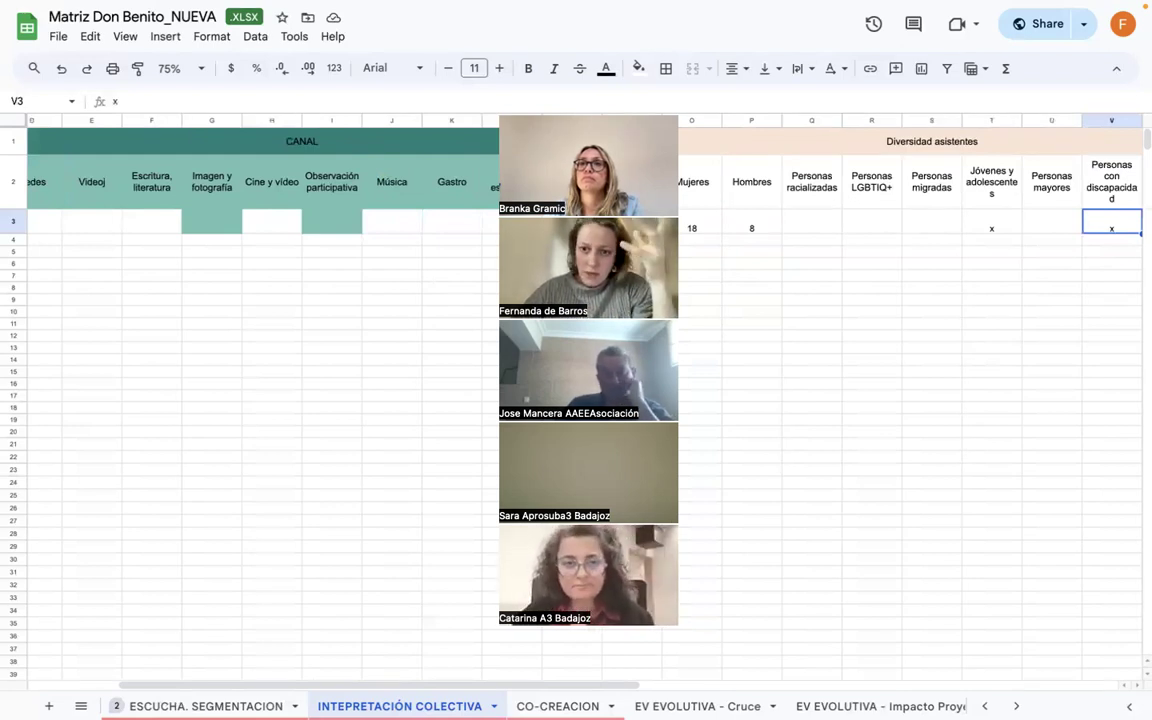
{"action": "key", "text": "Right"}
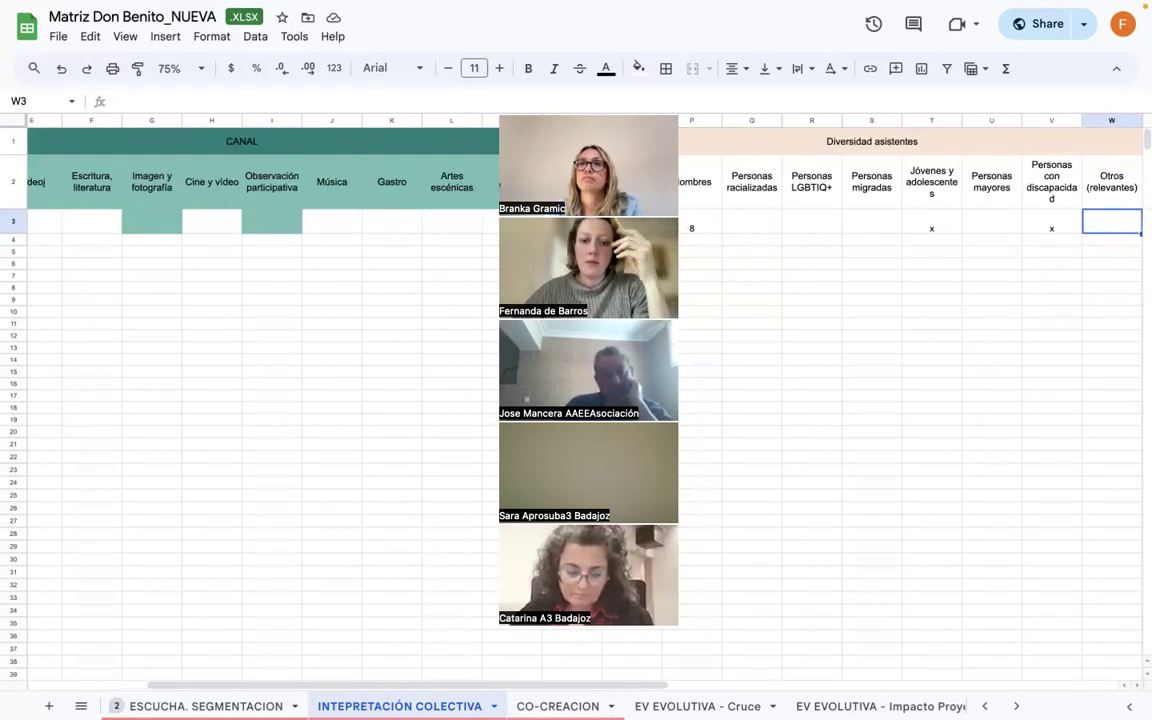
{"action": "key", "text": "Right"}
{"action": "key", "text": "Right"}
{"action": "key", "text": "Right"}
{"action": "key", "text": "Right"}
{"action": "key", "text": "Right"}
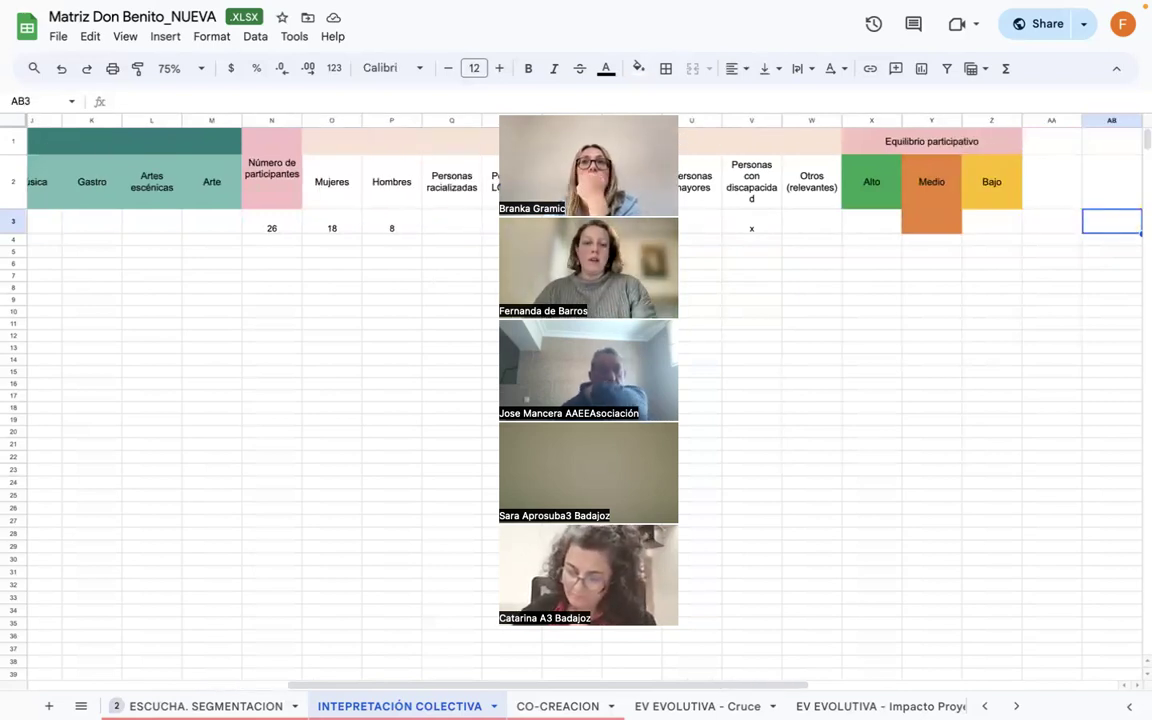
Step: Go back along row 3 to the session's date cell in the TIMECODE column
{"action": "key", "text": "Left"}
{"action": "key", "text": "Left"}
{"action": "key", "text": "Left"}
{"action": "key", "text": "Left"}
{"action": "key", "text": "Left"}
{"action": "key", "text": "Left"}
{"action": "key", "text": "Left"}
{"action": "key", "text": "Left"}
{"action": "key", "text": "Left"}
{"action": "key", "text": "Left"}
{"action": "key", "text": "Left"}
{"action": "key", "text": "Left"}
{"action": "key", "text": "Left"}
{"action": "key", "text": "Left"}
{"action": "key", "text": "Left"}
{"action": "key", "text": "Left"}
{"action": "key", "text": "Left"}
{"action": "key", "text": "Left"}
{"action": "key", "text": "Left"}
{"action": "key", "text": "Left"}
{"action": "key", "text": "Left"}
{"action": "key", "text": "Left"}
{"action": "key", "text": "Left"}
{"action": "key", "text": "Left"}
{"action": "key", "text": "Left"}
{"action": "key", "text": "Left"}
{"action": "key", "text": "Left"}
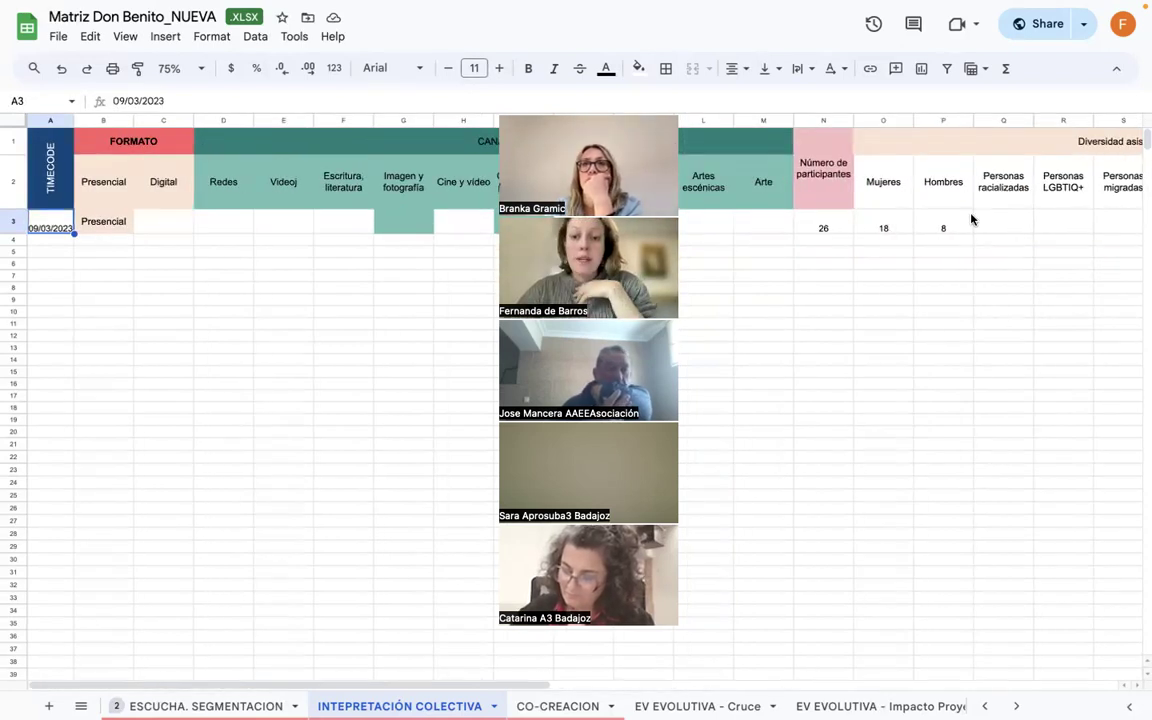
Step: Examine the session's Número de participantes and Mujeres values in row 3
{"action": "left_click", "coordinate": [821, 243]}
{"action": "left_click", "coordinate": [823, 231]}
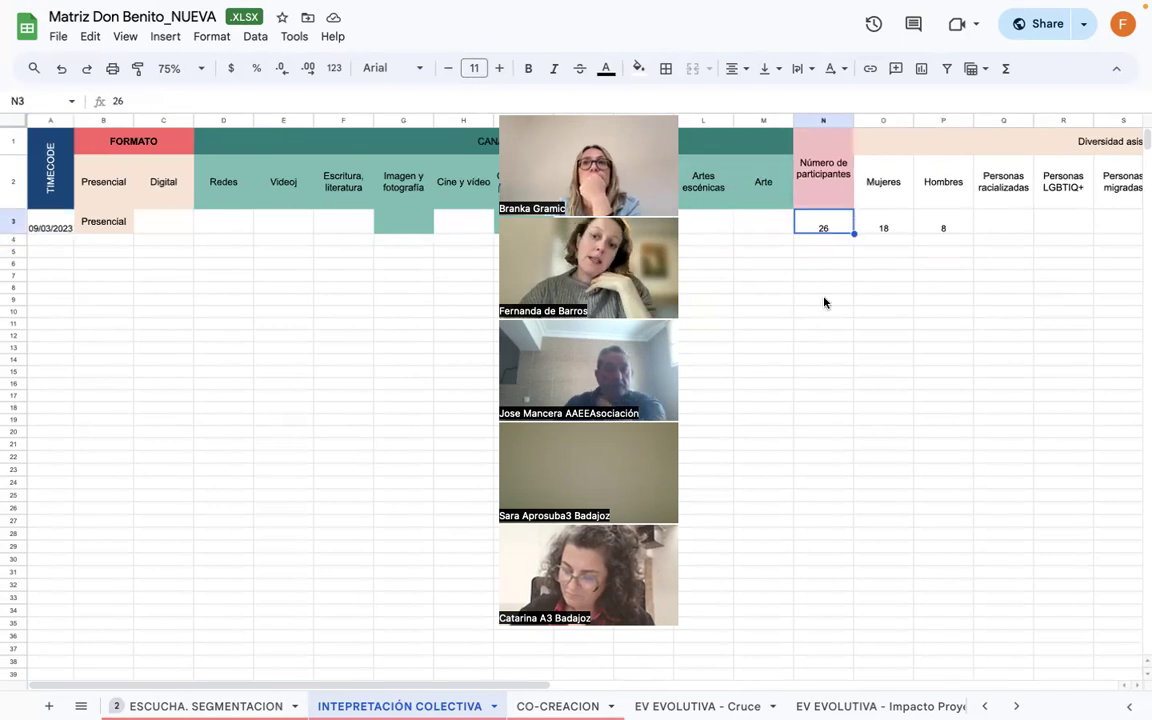
{"action": "left_click", "coordinate": [823, 337]}
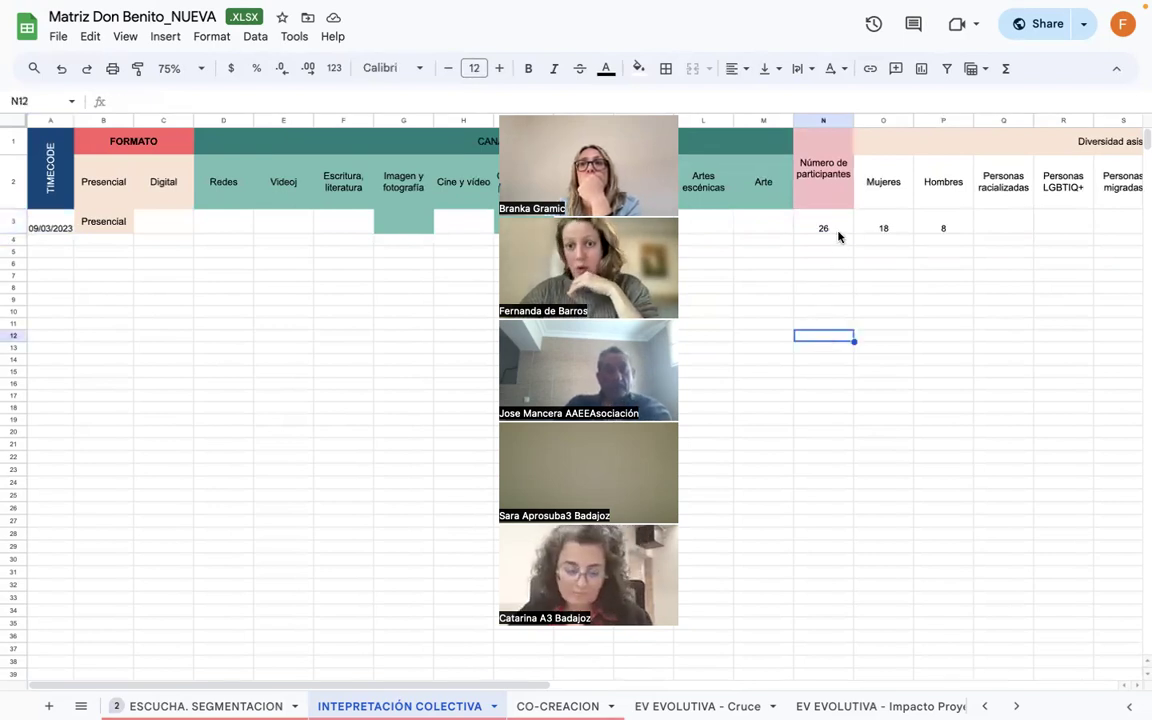
{"action": "left_click", "coordinate": [836, 230]}
{"action": "left_click", "coordinate": [834, 371]}
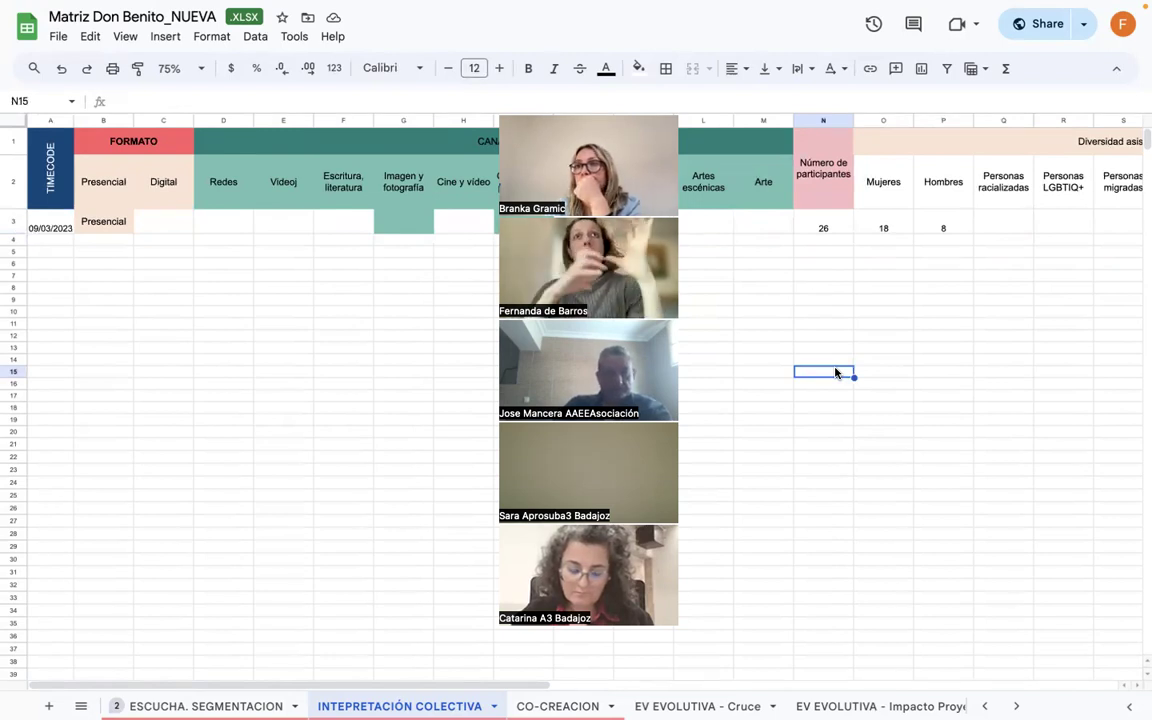
{"action": "left_click", "coordinate": [889, 275]}
{"action": "left_click", "coordinate": [873, 221]}
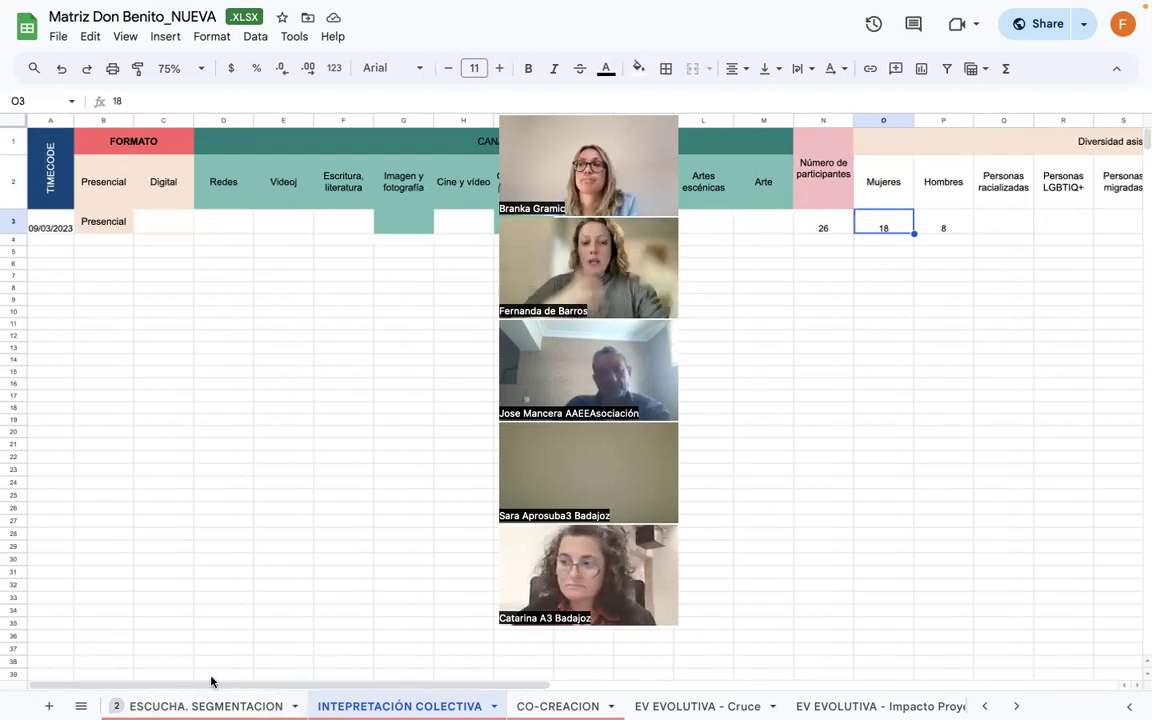
Step: View the profiles on the ESCUCHA. SEGMENTACION sheet and open the ESCUCHA ANALISIS PRIMARIAS sheet
{"action": "left_click", "coordinate": [206, 706]}
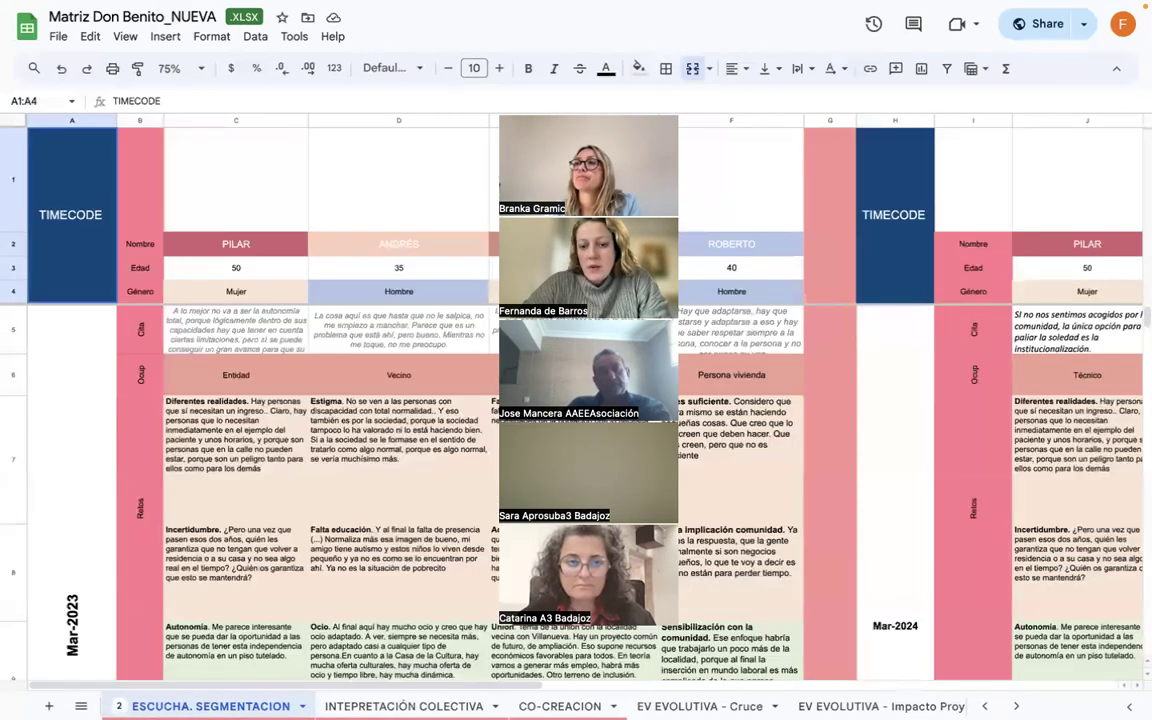
{"action": "scroll", "coordinate": [425, 706], "scroll_direction": "left", "scroll_amount": 5}
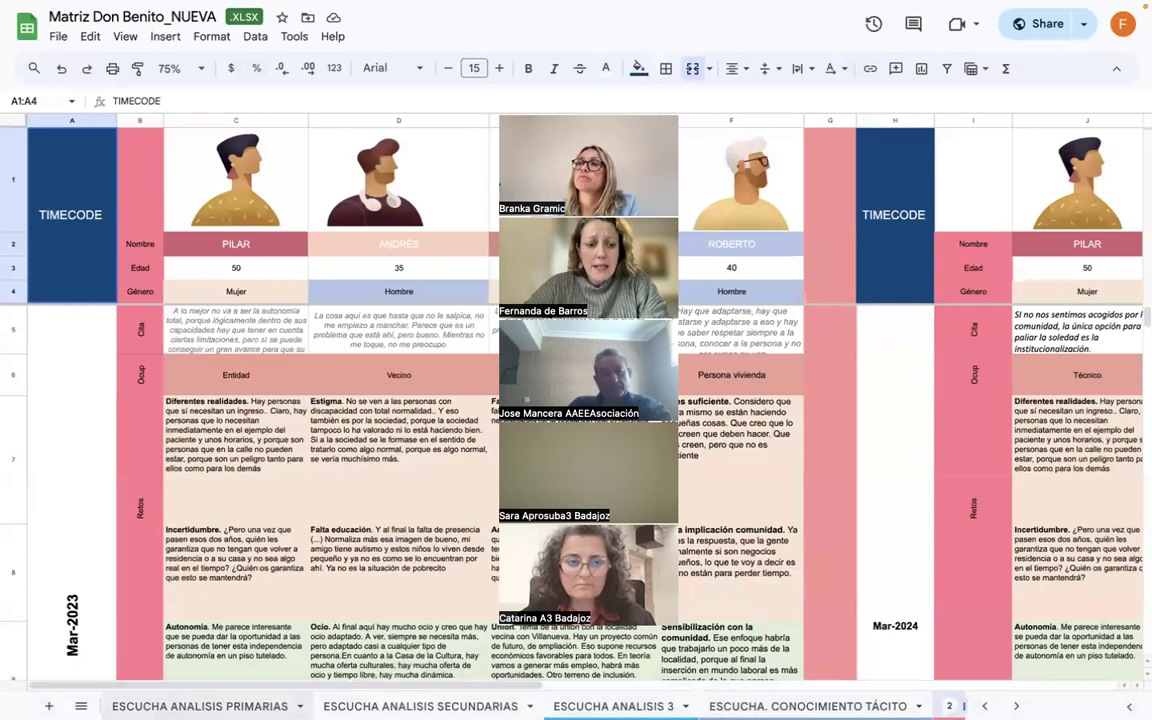
{"action": "left_click", "coordinate": [197, 706]}
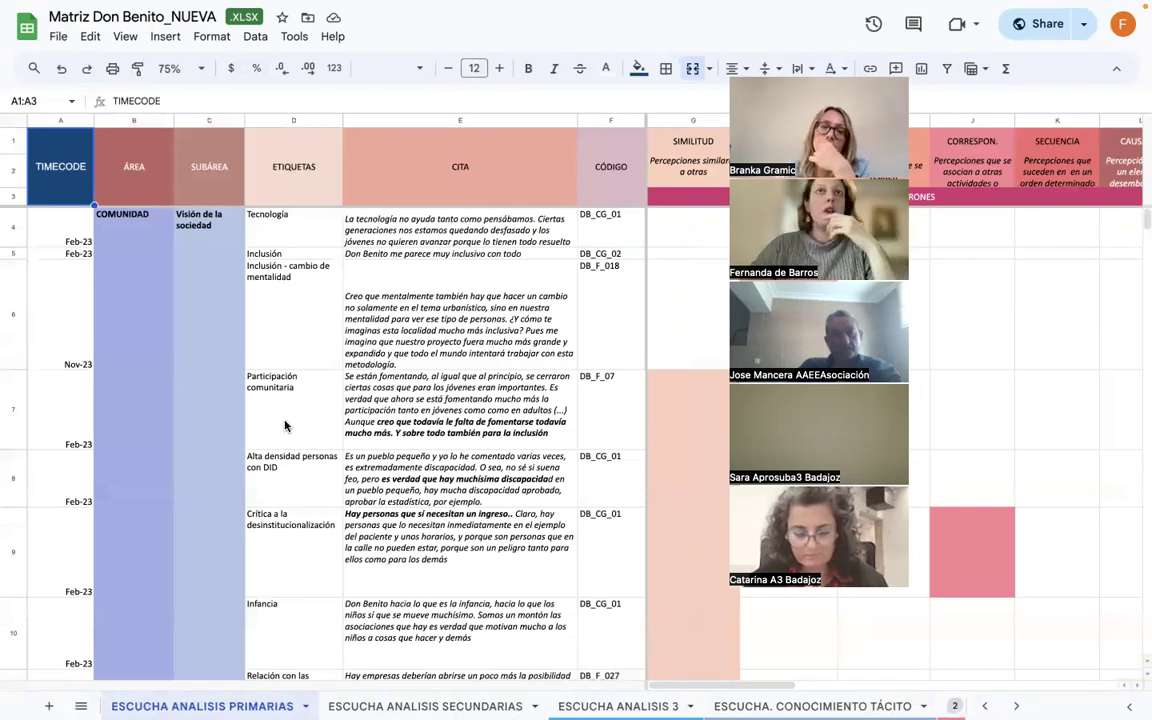
Step: Examine the tags and quotes under Visión de la sociedad, selecting the Participación comunitaria and Crítica a la desinstitucionalización tags
{"action": "scroll", "coordinate": [284, 470], "scroll_direction": "down", "scroll_amount": 5}
{"action": "scroll", "coordinate": [284, 507], "scroll_direction": "down", "scroll_amount": 3}
{"action": "scroll", "coordinate": [284, 507], "scroll_direction": "up", "scroll_amount": 6}
{"action": "scroll", "coordinate": [284, 507], "scroll_direction": "up", "scroll_amount": 2}
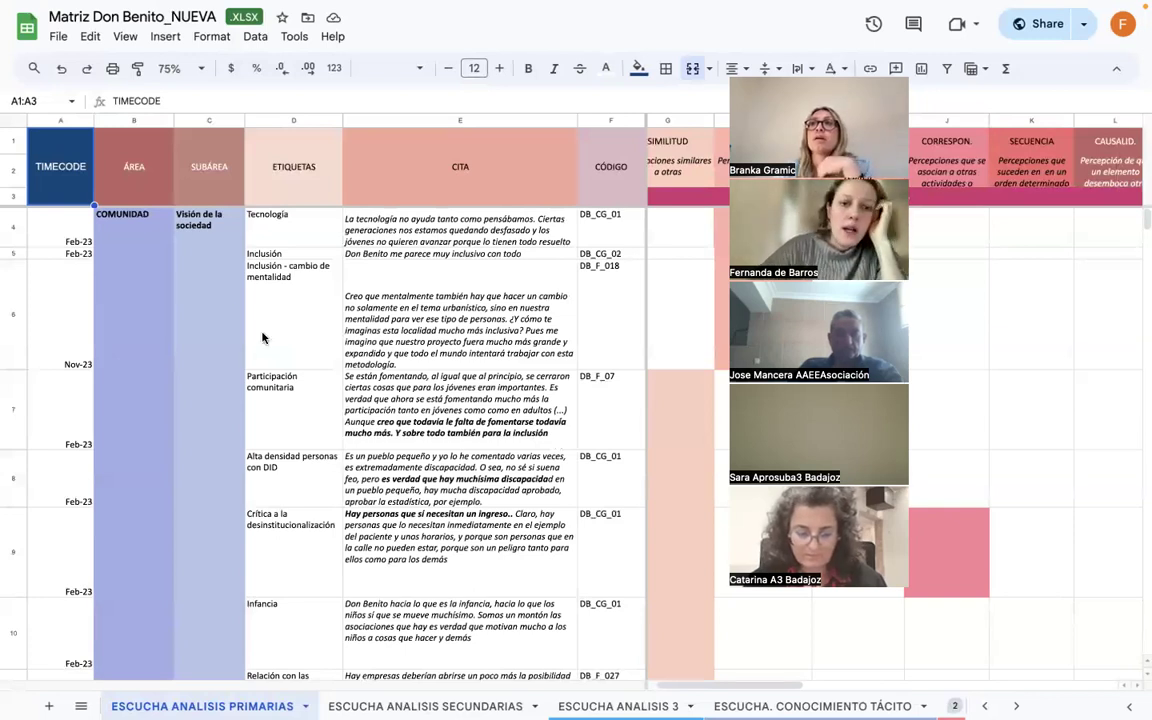
{"action": "scroll", "coordinate": [352, 372], "scroll_direction": "down", "scroll_amount": 1}
{"action": "scroll", "coordinate": [352, 372], "scroll_direction": "down", "scroll_amount": 1}
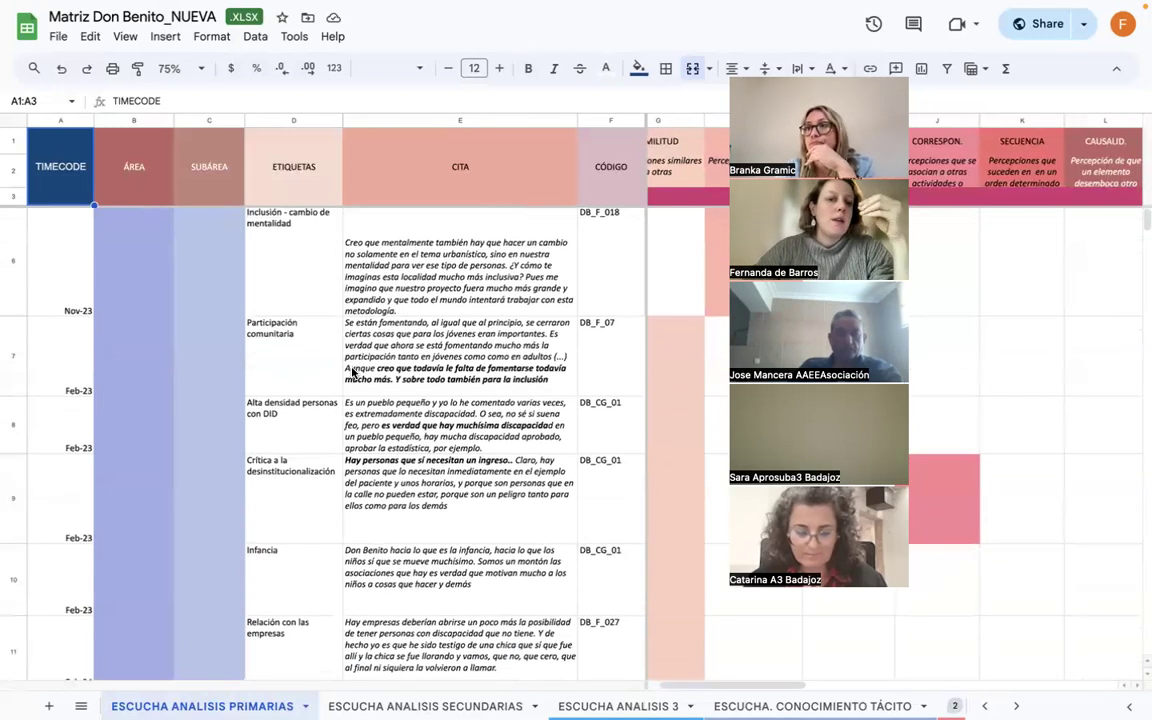
{"action": "left_click", "coordinate": [313, 350]}
{"action": "scroll", "coordinate": [313, 350], "scroll_direction": "down", "scroll_amount": 1}
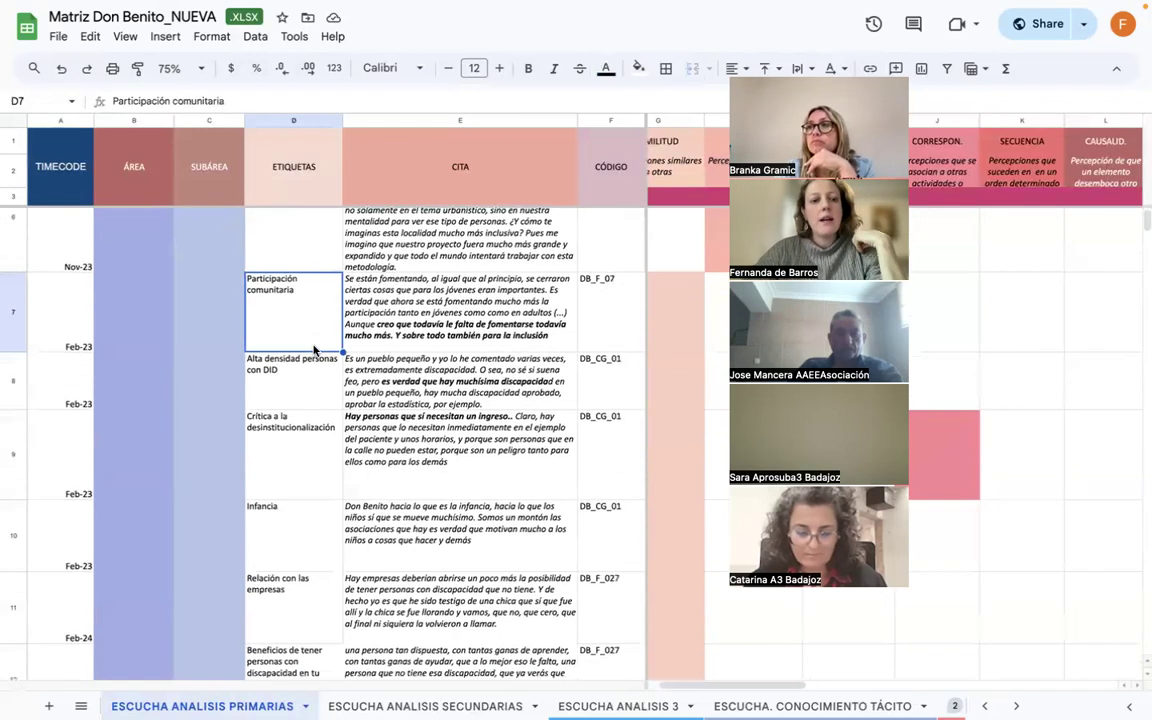
{"action": "left_click", "coordinate": [301, 441]}
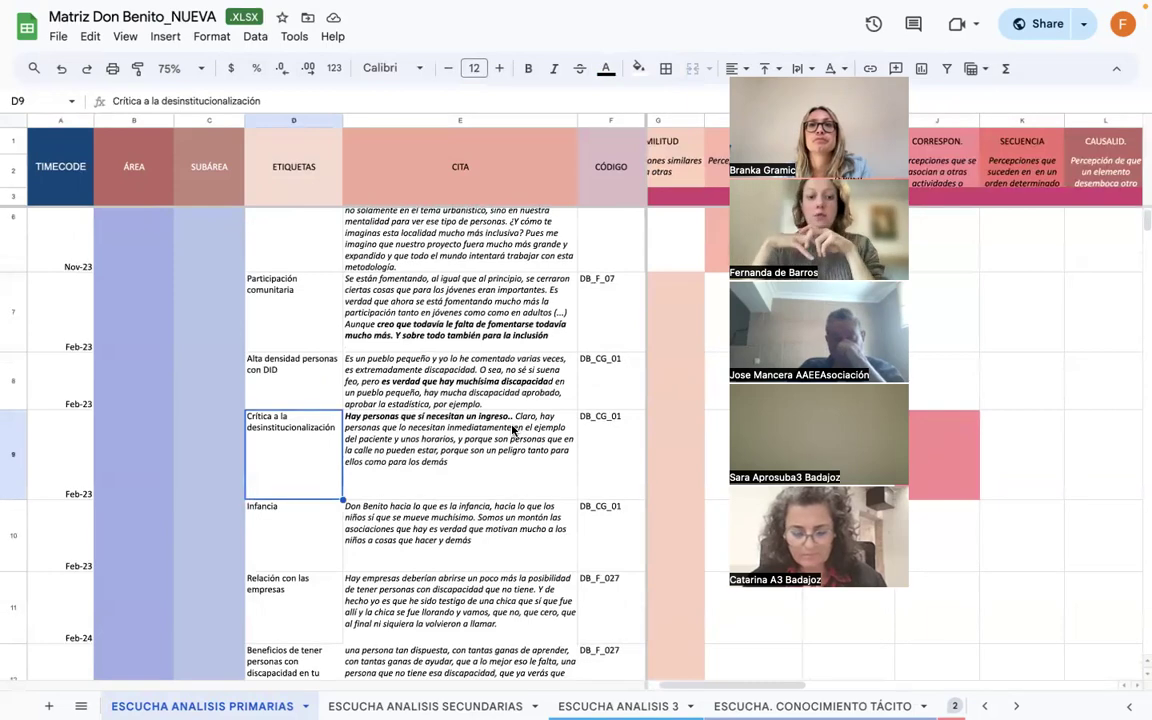
Step: Browse further down through the tagged COMUNIDAD quotes, past the Trabajar la empatía and Estigma rows
{"action": "scroll", "coordinate": [512, 430], "scroll_direction": "down", "scroll_amount": 10}
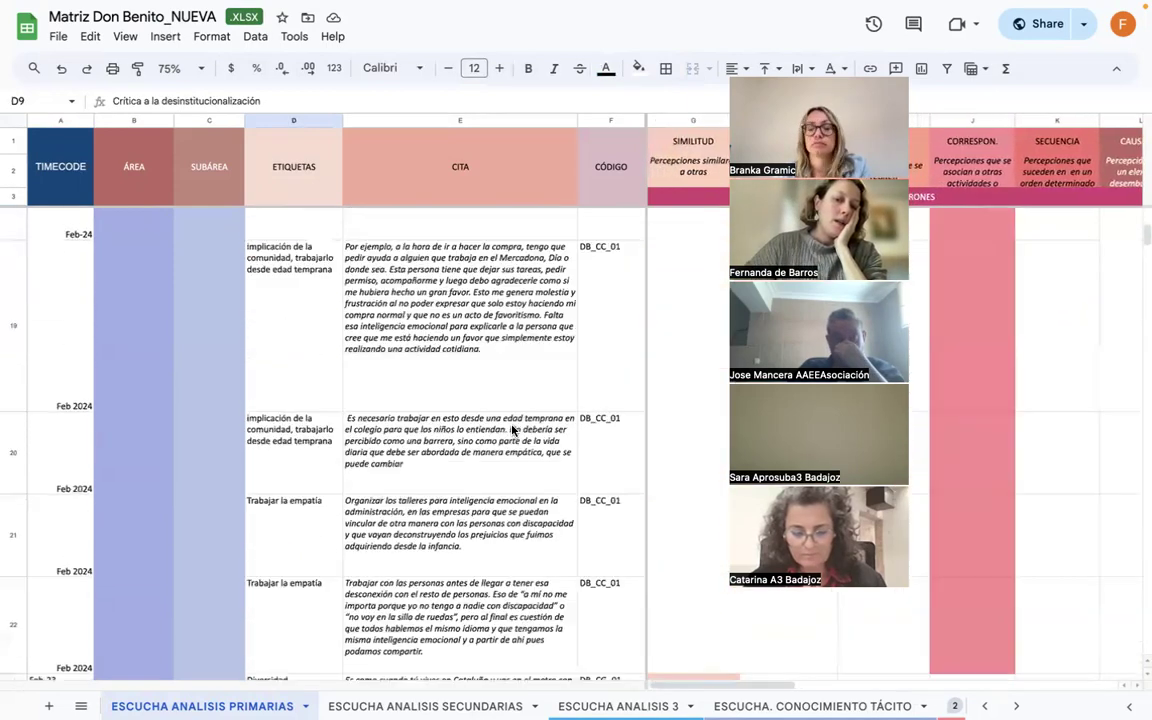
{"action": "scroll", "coordinate": [512, 430], "scroll_direction": "down", "scroll_amount": 5}
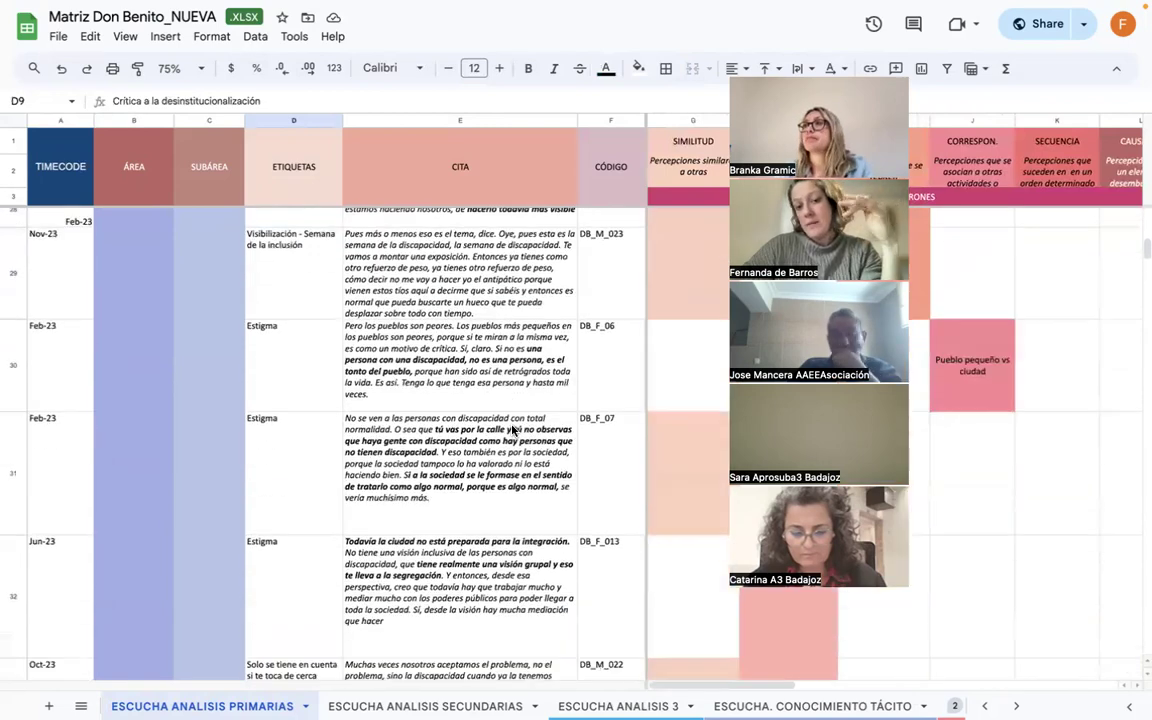
{"action": "scroll", "coordinate": [512, 430], "scroll_direction": "up", "scroll_amount": 15}
Step: Examine the PATRONES columns and the RETO to DINÁMICAS DE PODER columns beside the first COMUNIDAD quotes, and stop sharing the screen
{"action": "scroll", "coordinate": [512, 430], "scroll_direction": "right", "scroll_amount": 5}
{"action": "scroll", "coordinate": [512, 430], "scroll_direction": "up", "scroll_amount": 3}
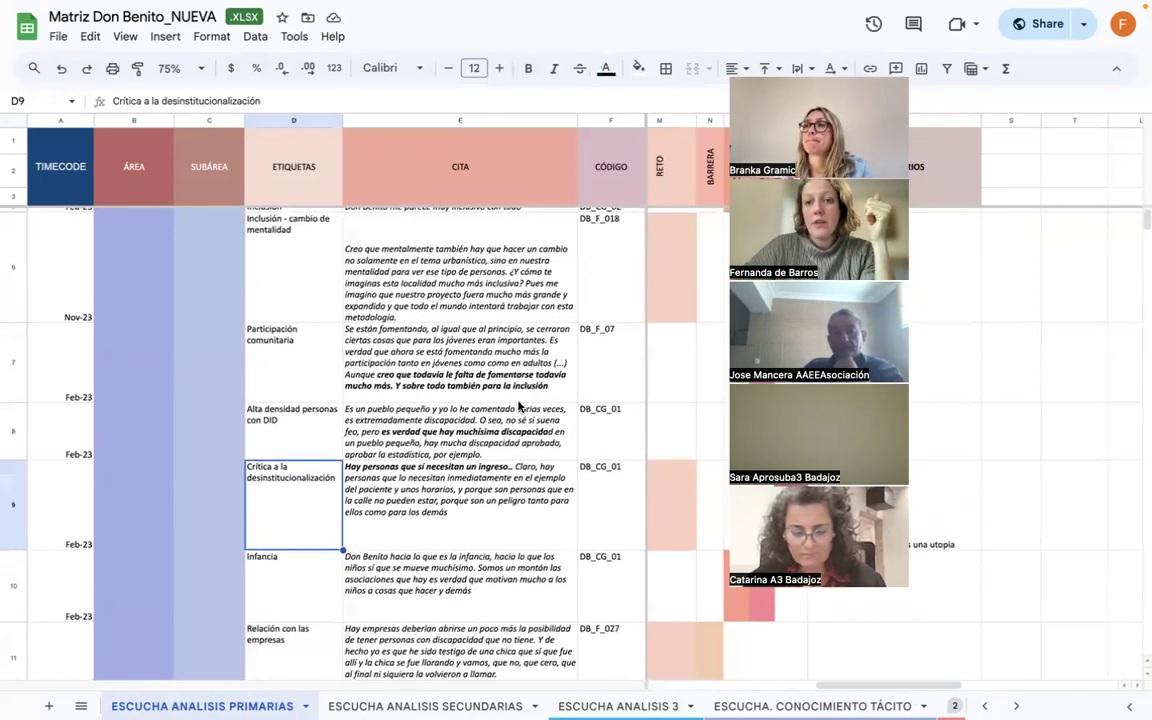
{"action": "scroll", "coordinate": [517, 321], "scroll_direction": "up", "scroll_amount": 2}
{"action": "scroll", "coordinate": [517, 321], "scroll_direction": "left", "scroll_amount": 5}
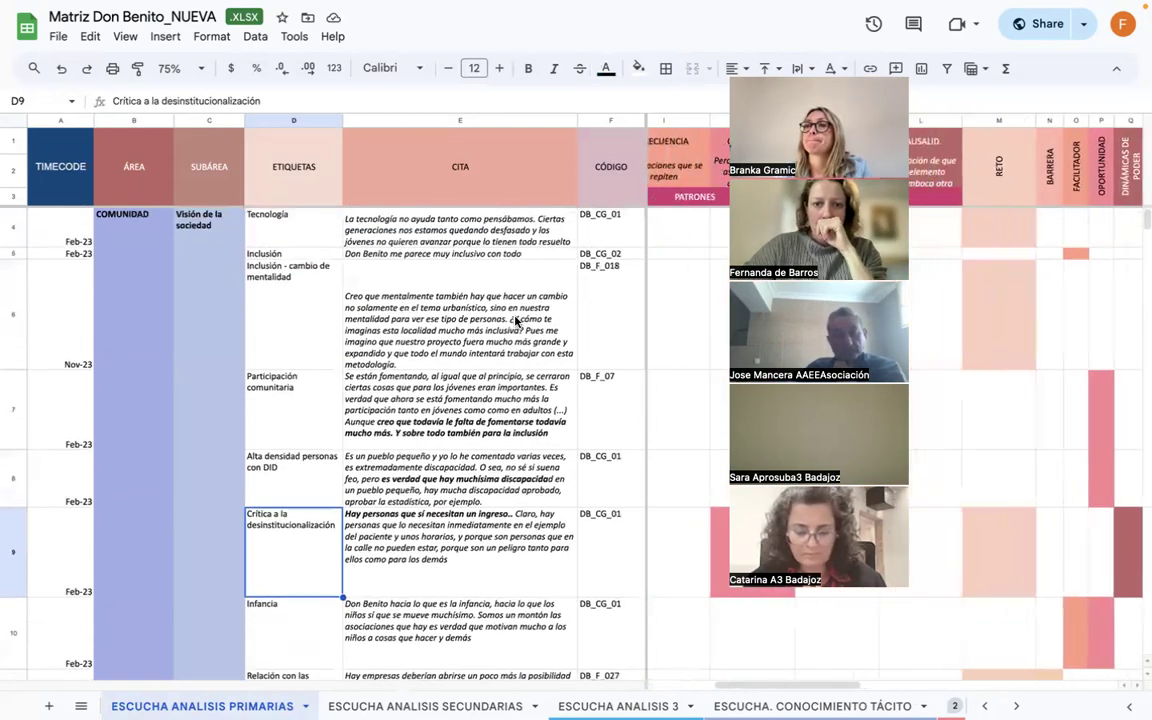
{"action": "scroll", "coordinate": [1136, 307], "scroll_direction": "right", "scroll_amount": 10}
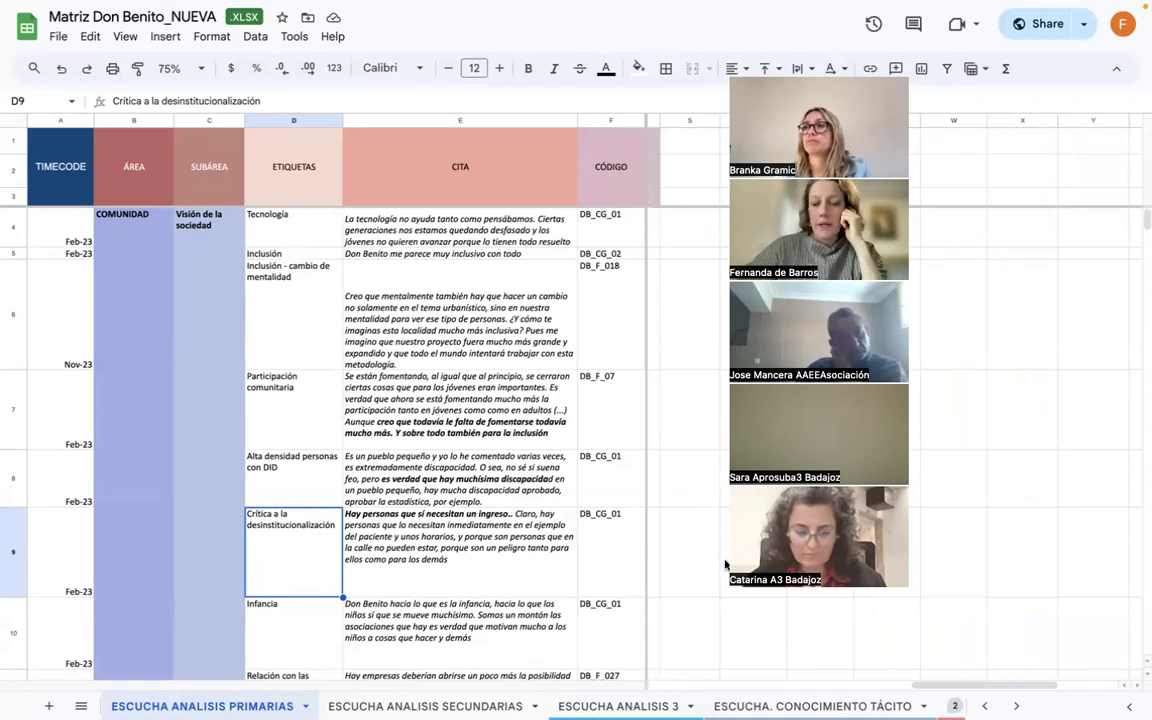
{"action": "scroll", "coordinate": [726, 565], "scroll_direction": "left", "scroll_amount": 10}
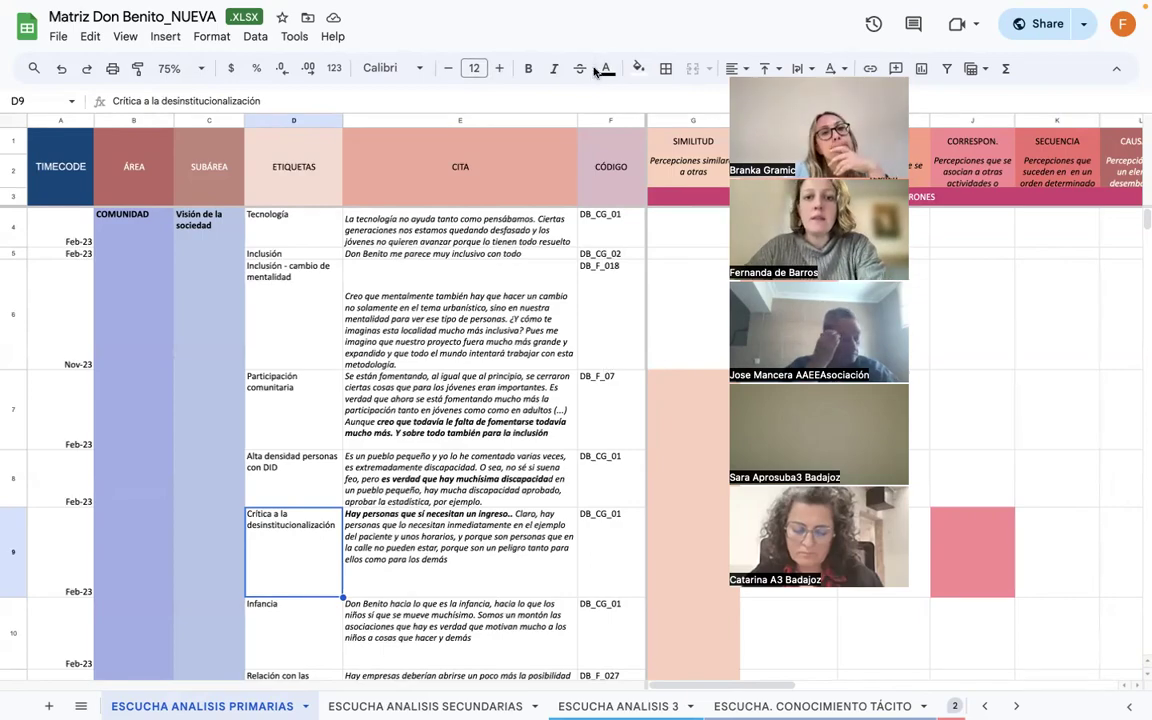
{"action": "left_click", "coordinate": [537, 66]}
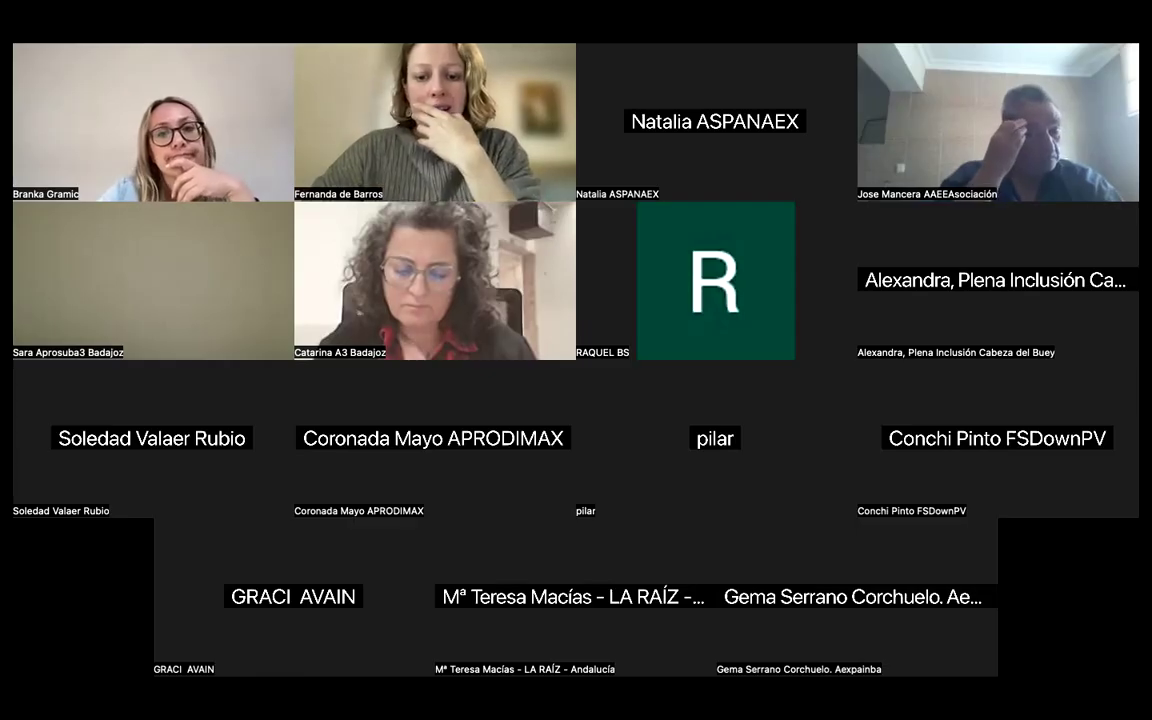